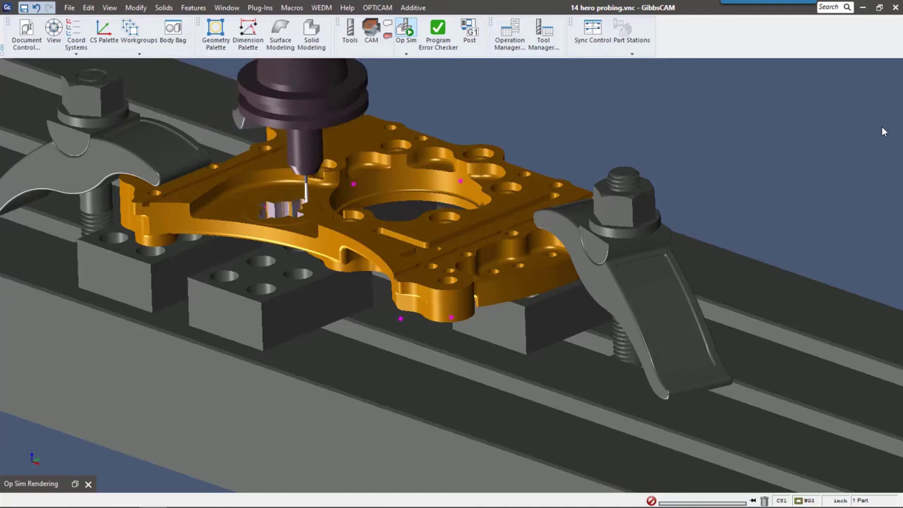
Leave the simulation and open the Probing Tool #3 definition, the 0.2-inch cylindrical probe.
click(763, 92)
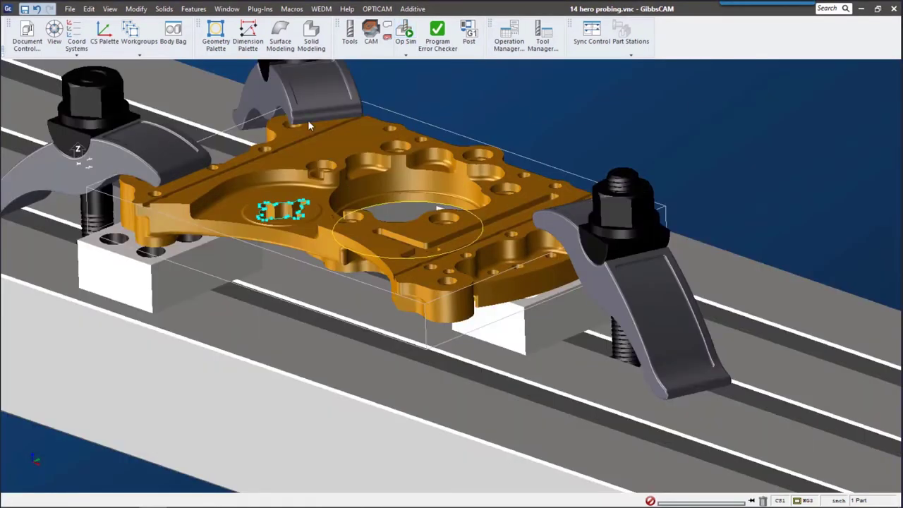
click(352, 34)
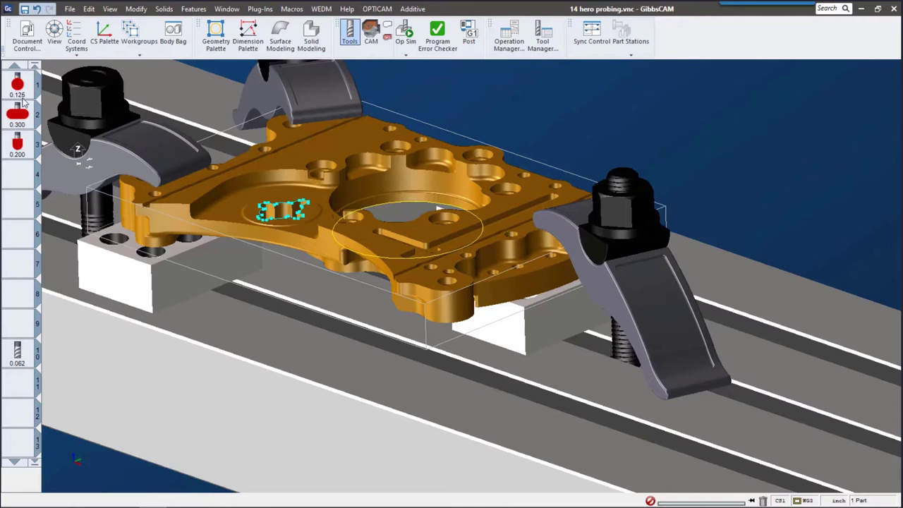
click(19, 157)
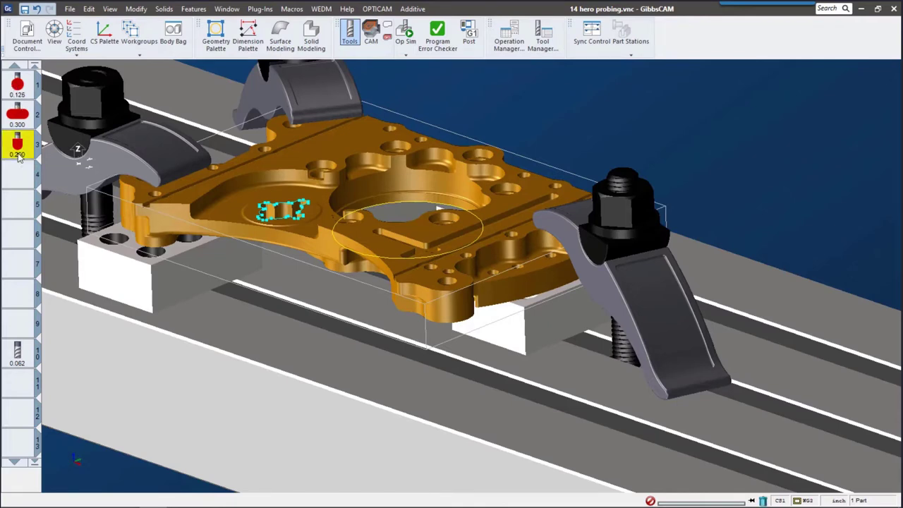
double_click(19, 157)
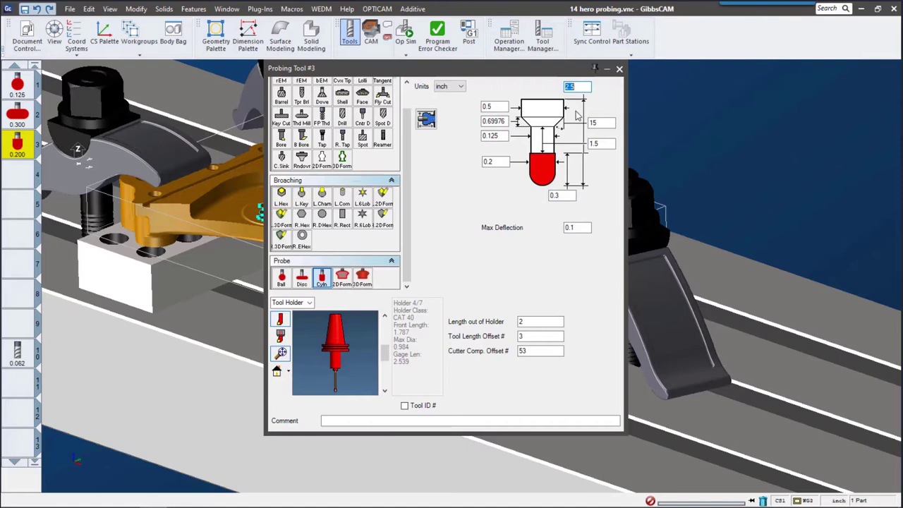
Create a new Basic probing process using tool 1.
click(620, 69)
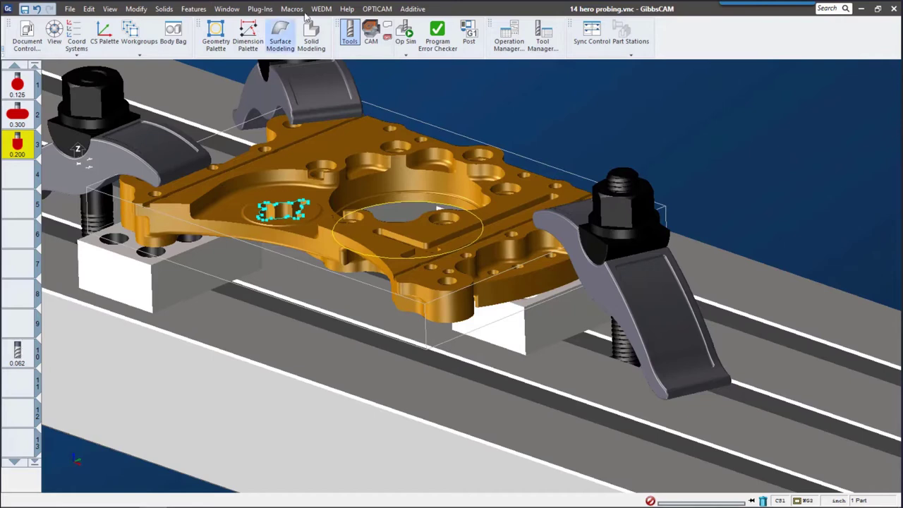
click(371, 31)
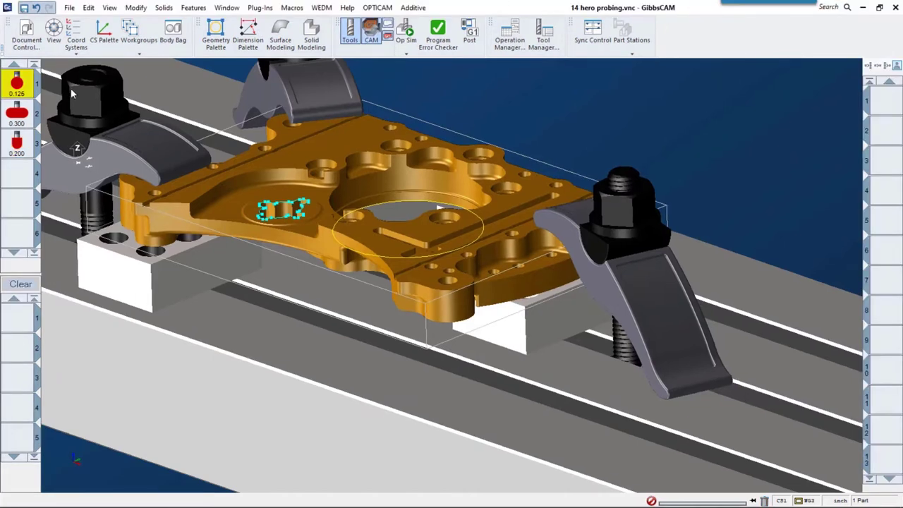
drag(71, 88, 17, 317)
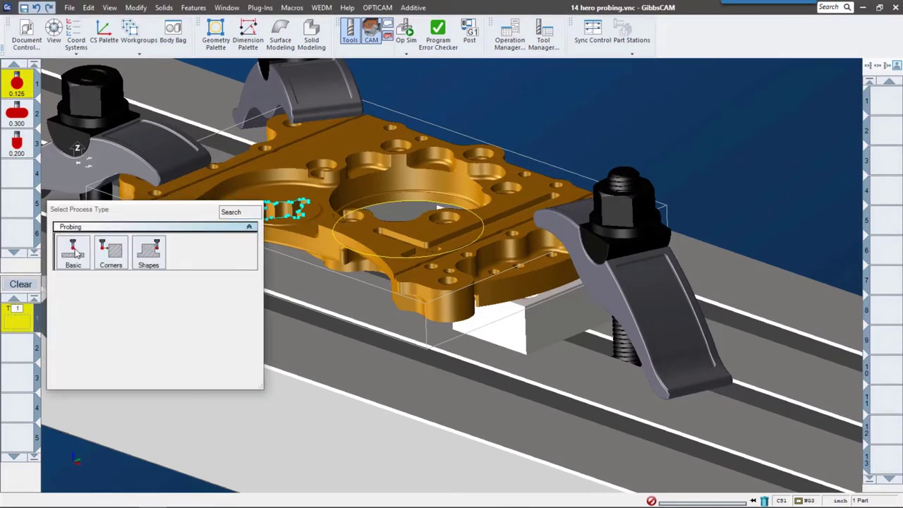
click(75, 252)
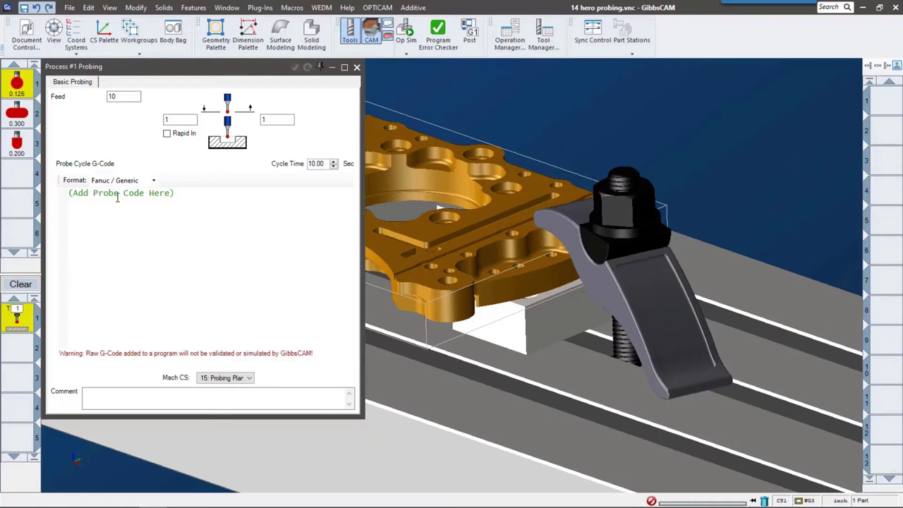
Delete the '(Add Probe Code Here)' placeholder from the probe code area.
drag(175, 193, 66, 193)
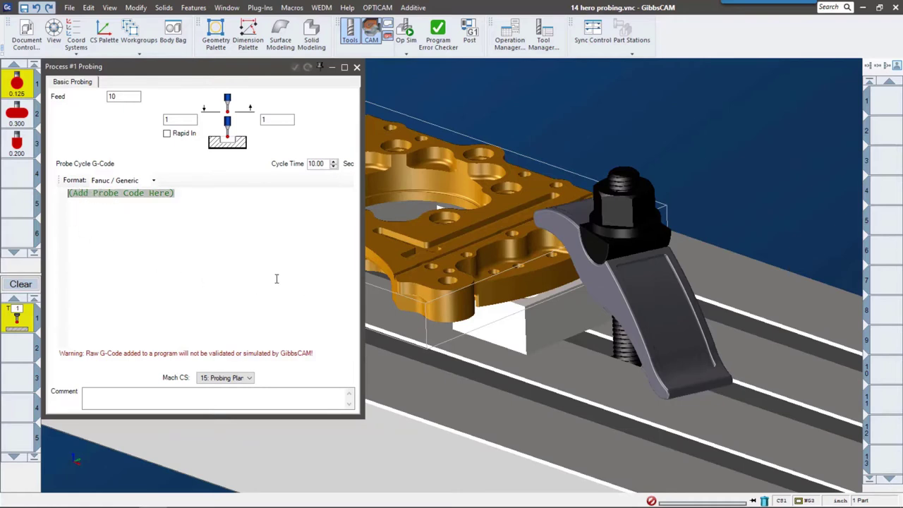
scroll(505, 314, up, 2)
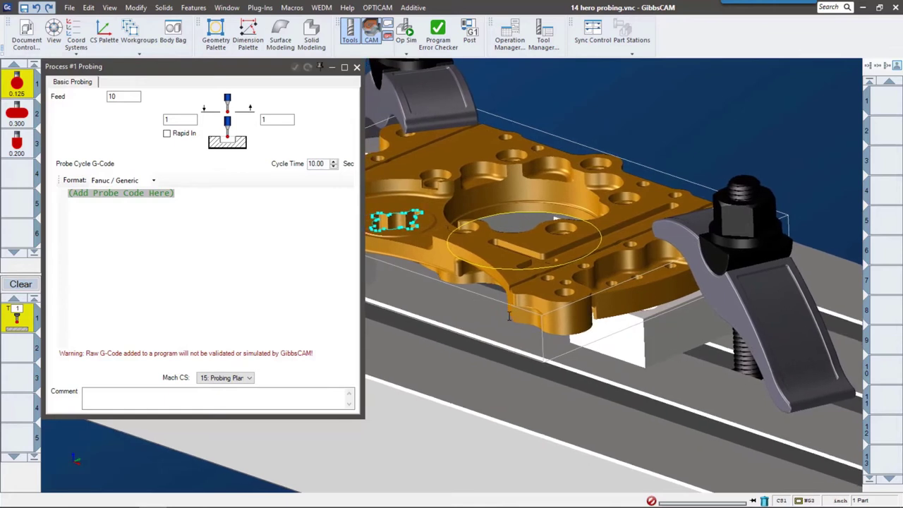
click(79, 221)
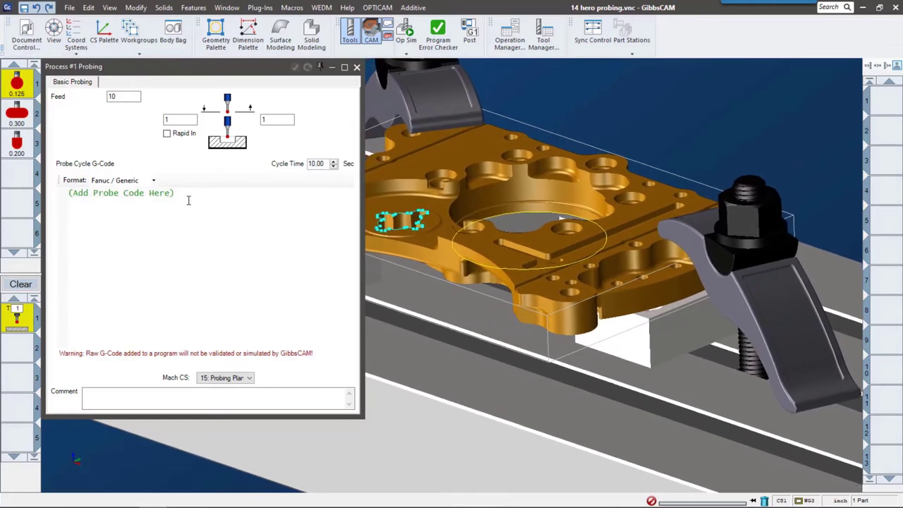
drag(163, 192, 25, 196)
key(Delete)
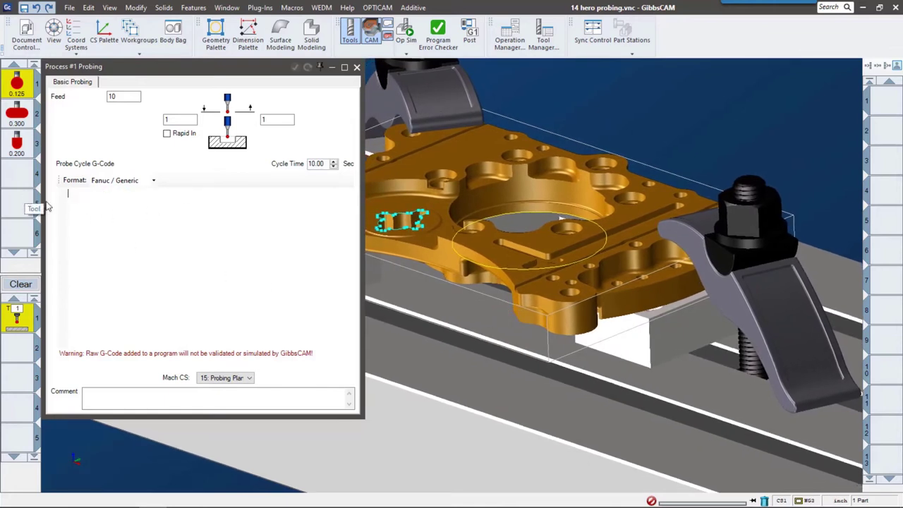
Paste the Probing Plate.NCF G-code into the probe cycle and close the process.
click(234, 497)
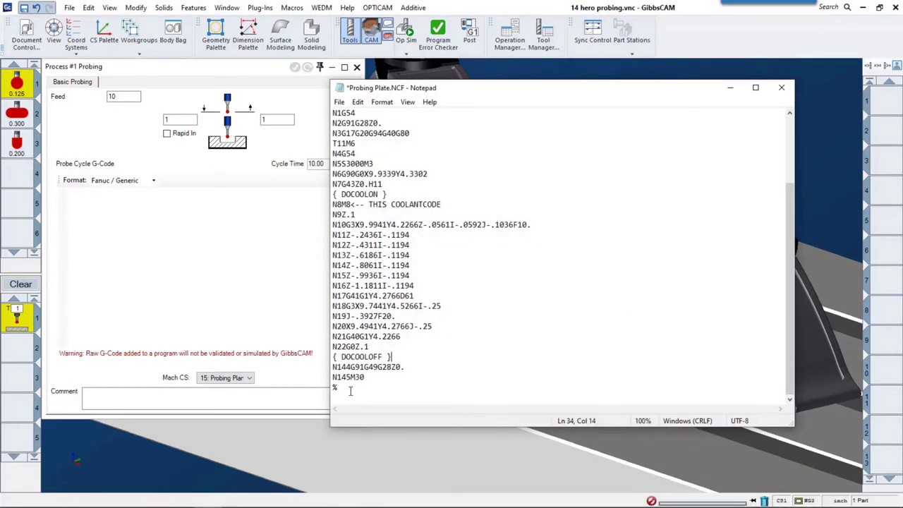
drag(350, 392, 320, 103)
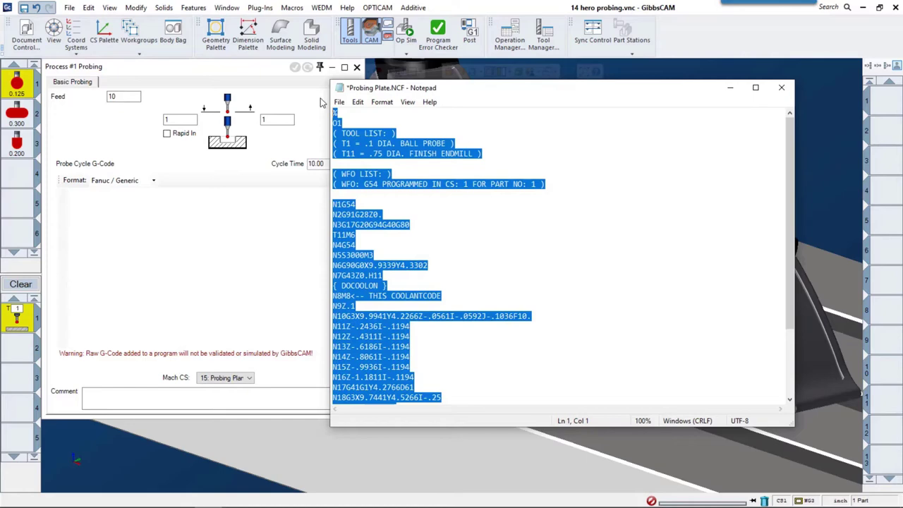
click(185, 230)
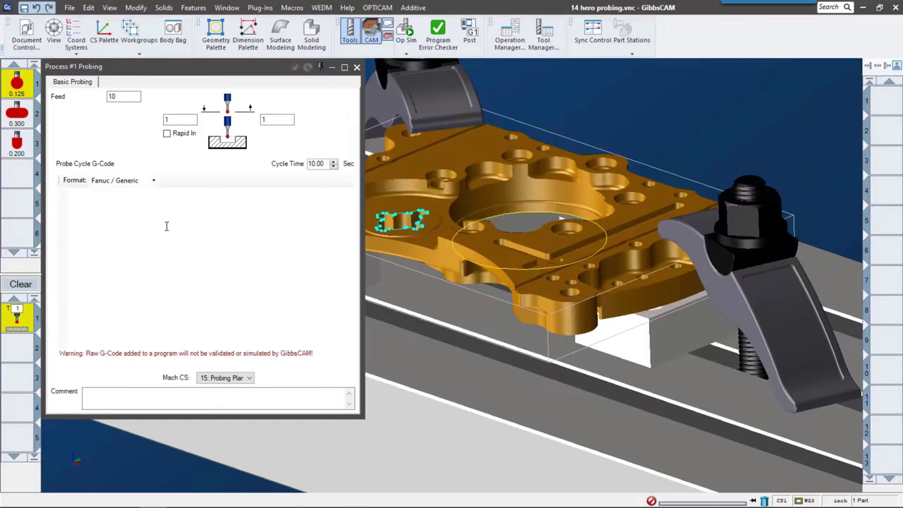
key(ctrl+v)
scroll(266, 303, up, 8)
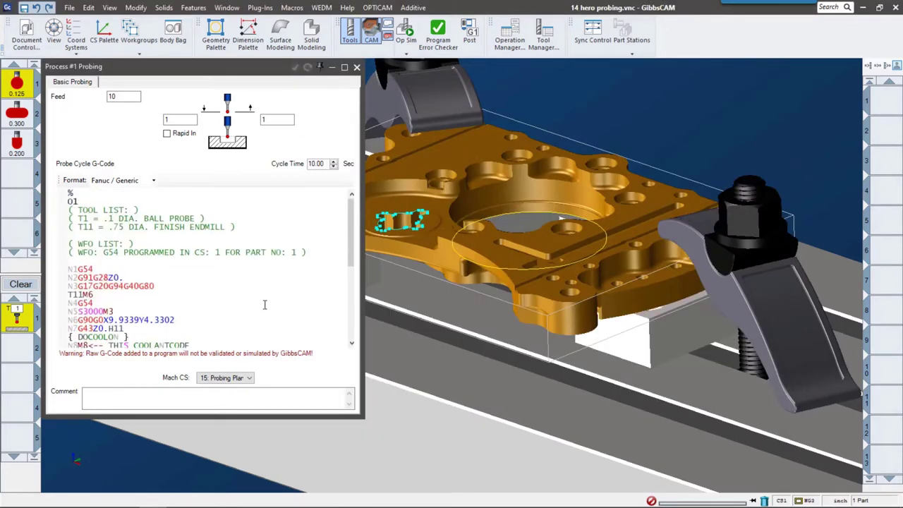
click(508, 214)
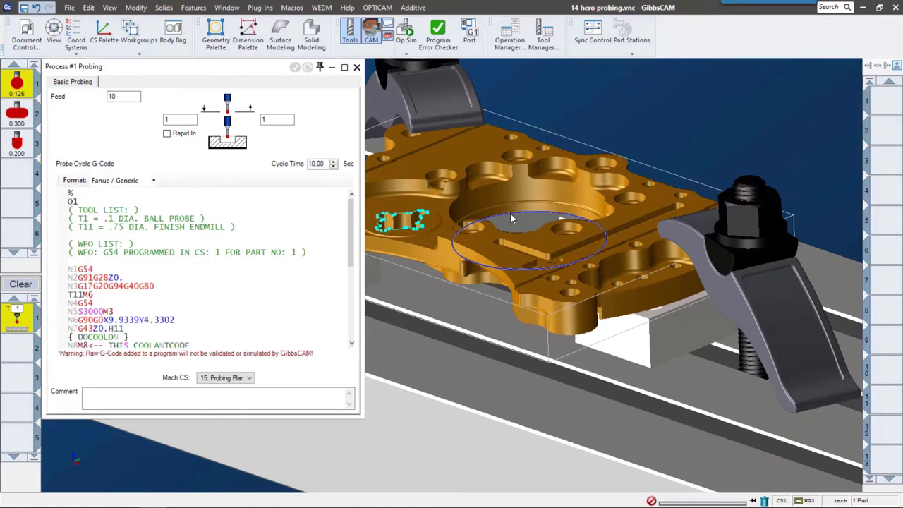
click(262, 185)
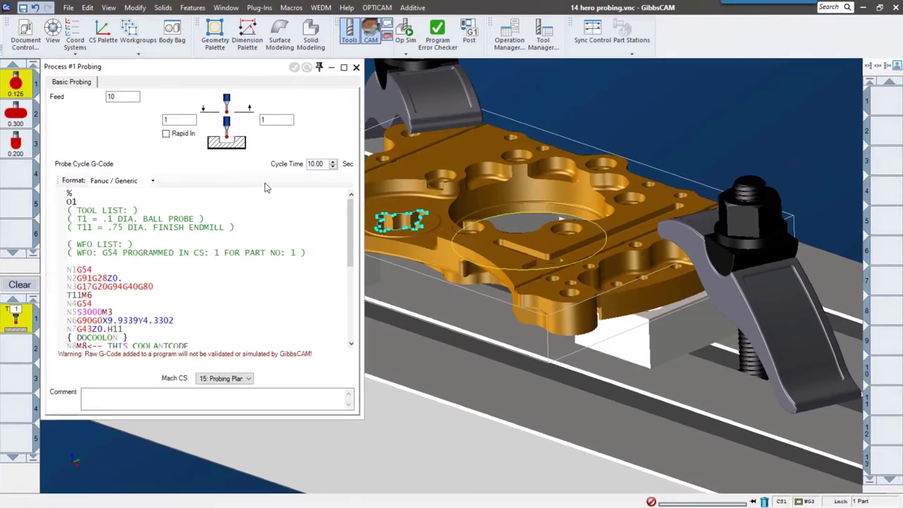
click(356, 66)
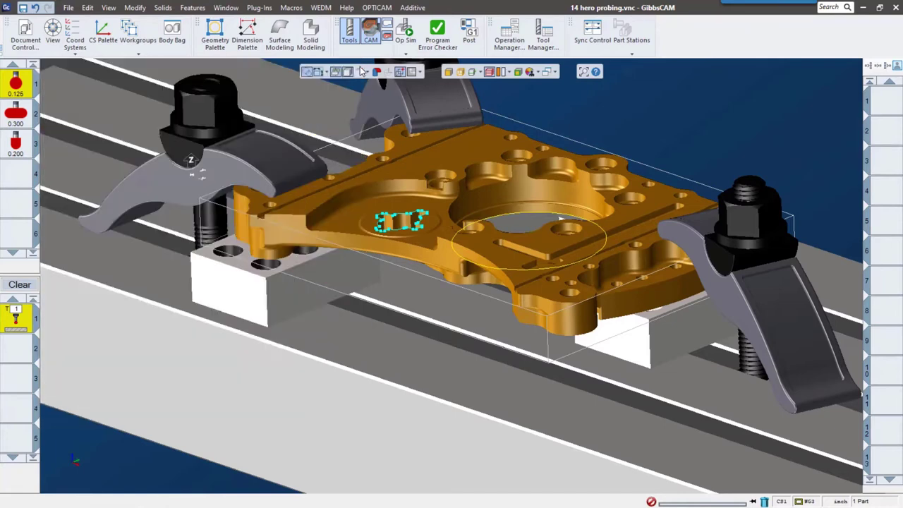
Change the process to Outside Corner probing on the bottom-right corner.
right_click(15, 319)
key(Escape)
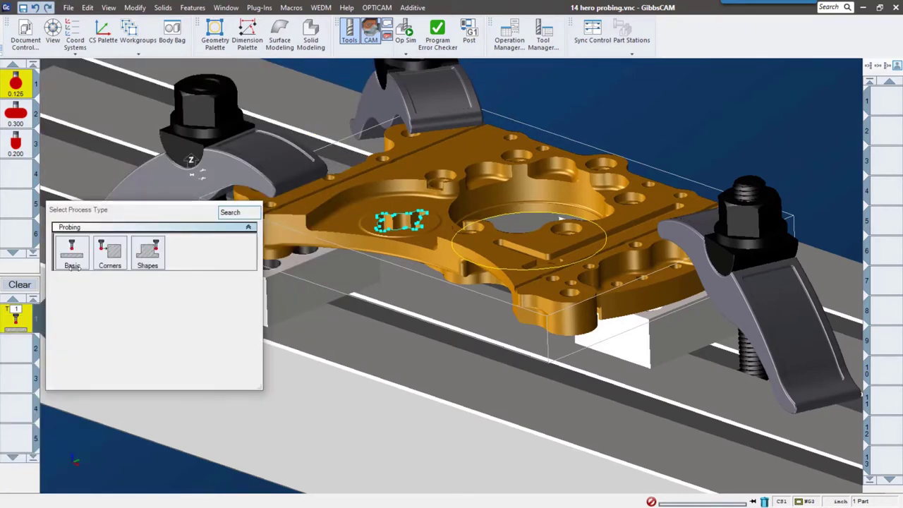
click(105, 263)
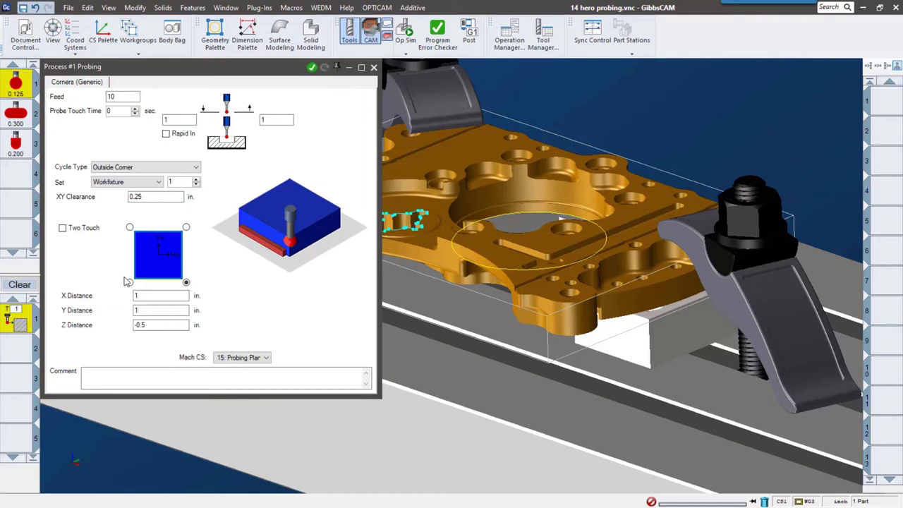
click(129, 283)
mouse_move(494, 305)
middle_down()
mouse_move(560, 339)
mouse_move(638, 348)
middle_up()
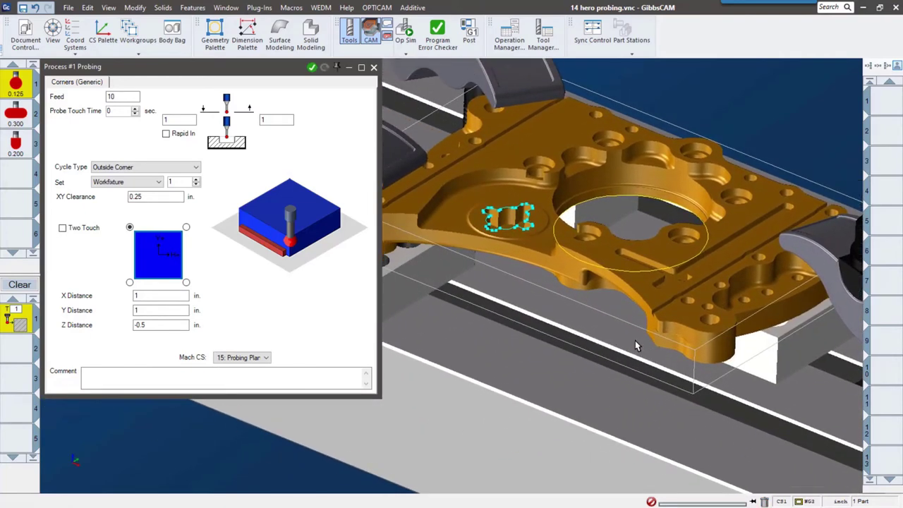
click(185, 283)
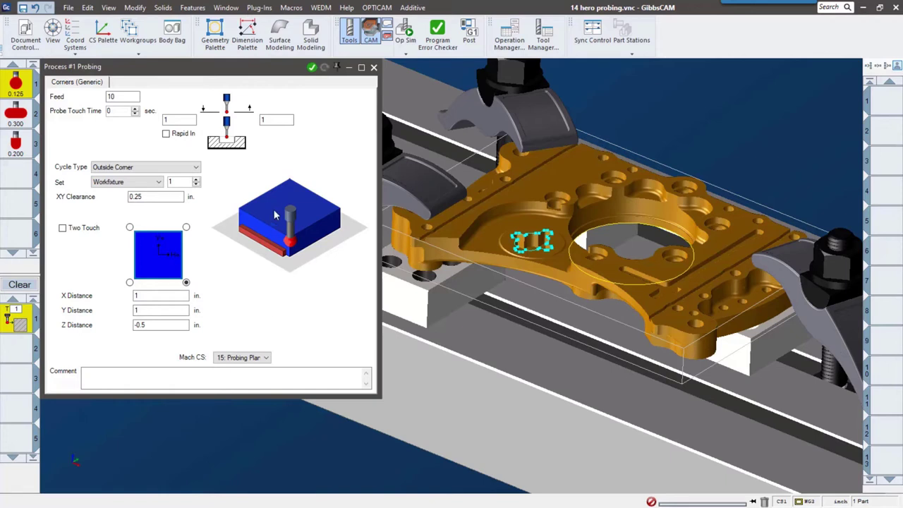
Keep Workfixture as the set value, generate the corner operation, and simulate it.
click(158, 185)
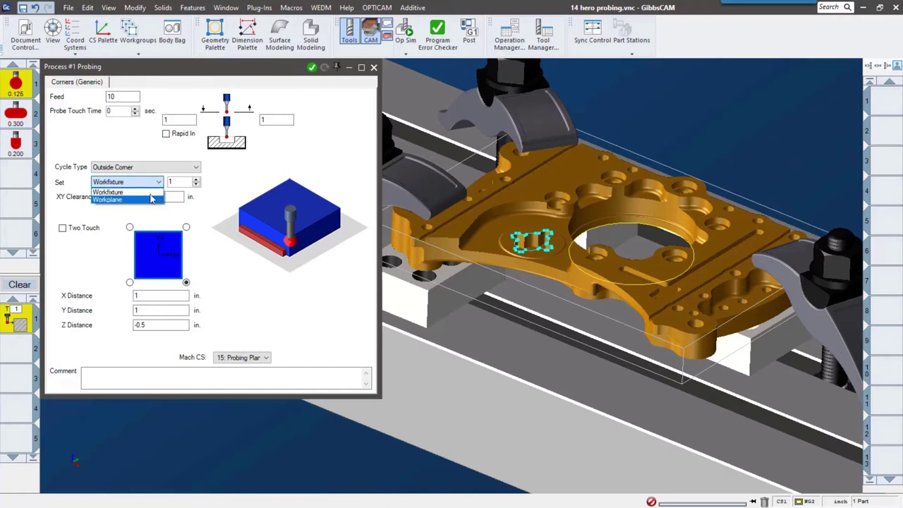
click(151, 191)
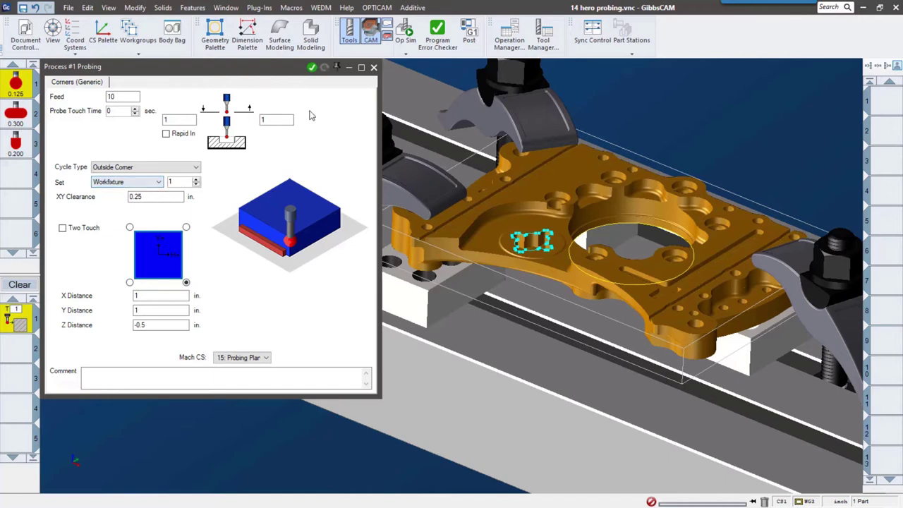
click(311, 68)
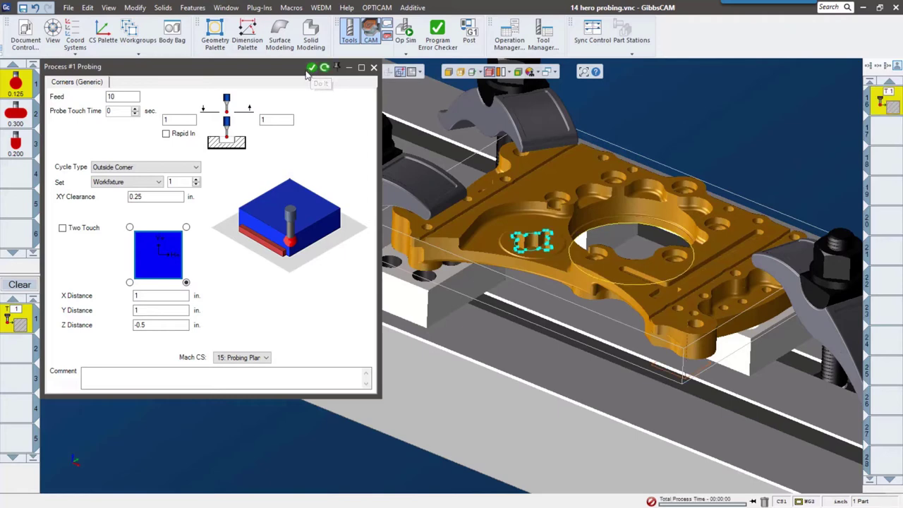
scroll(725, 394, up, 2)
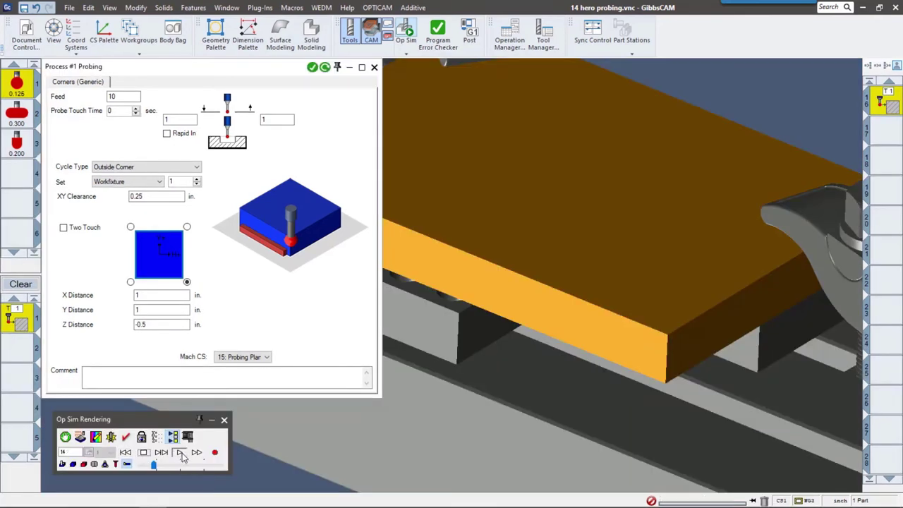
click(179, 452)
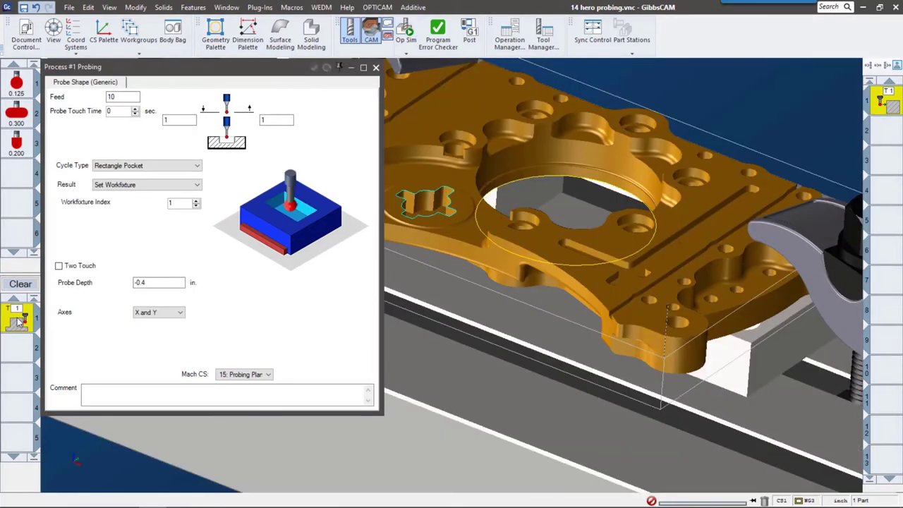
right_click(19, 321)
click(25, 326)
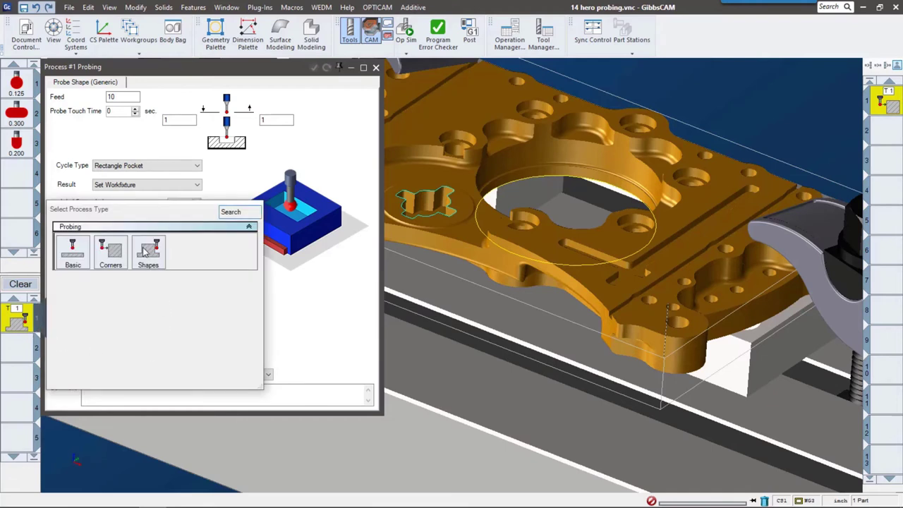
click(145, 252)
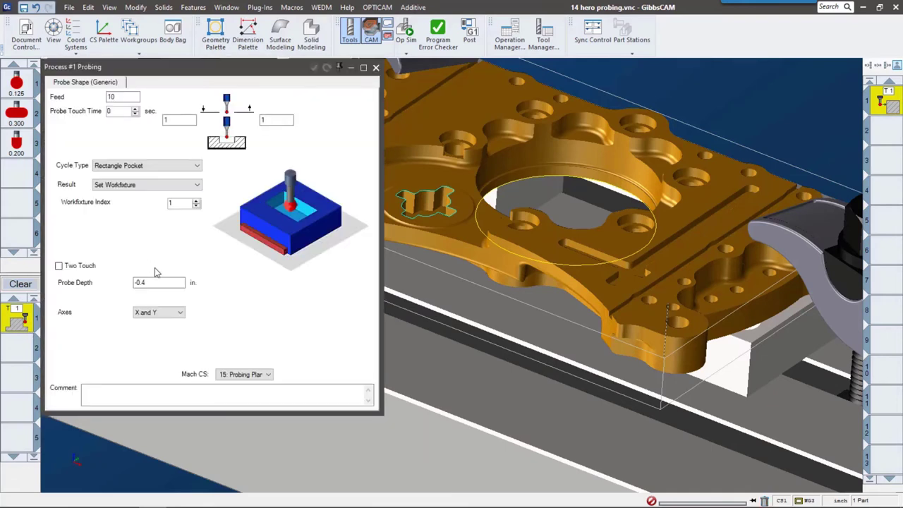
click(177, 167)
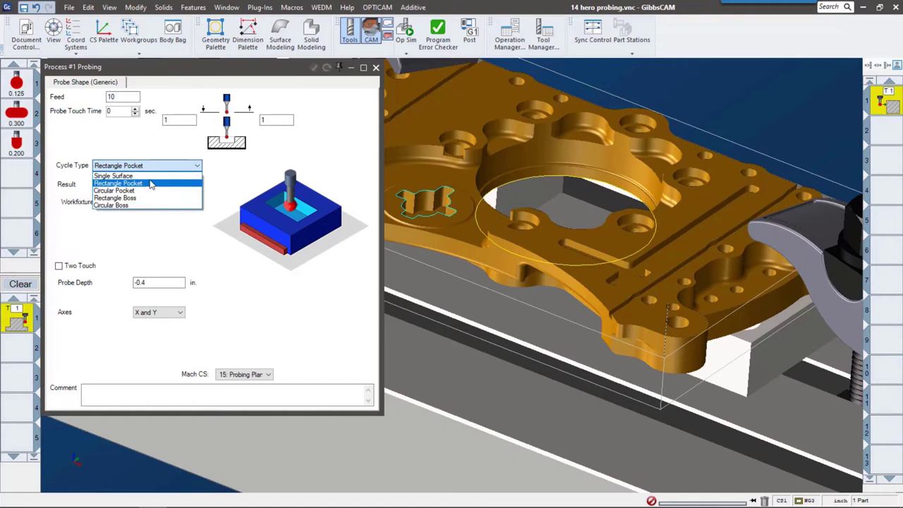
click(150, 175)
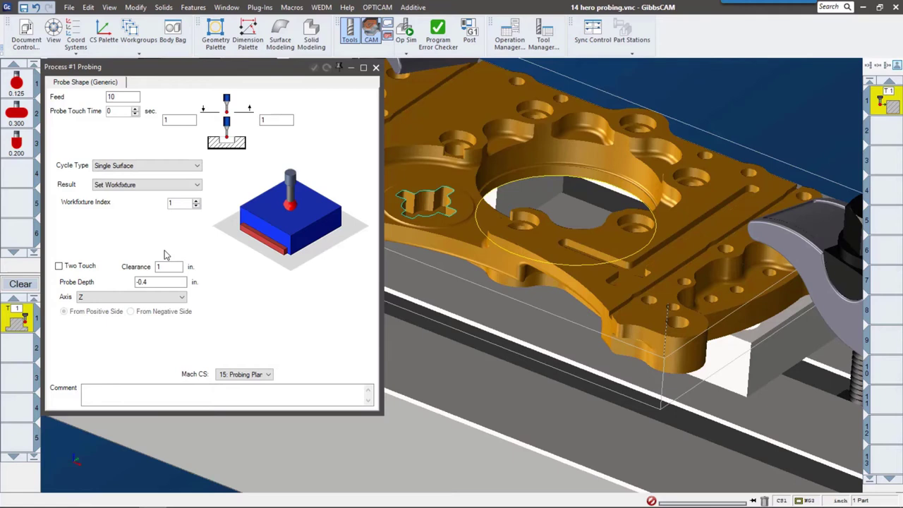
click(131, 186)
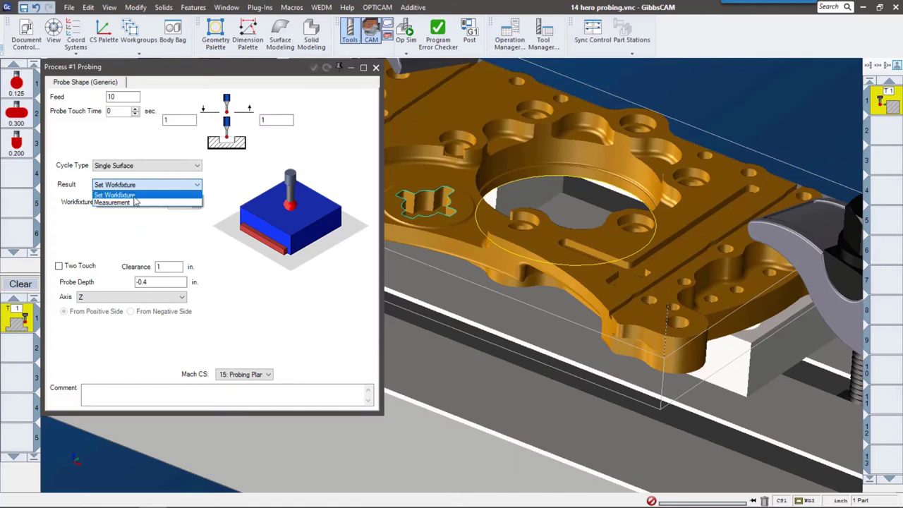
click(134, 195)
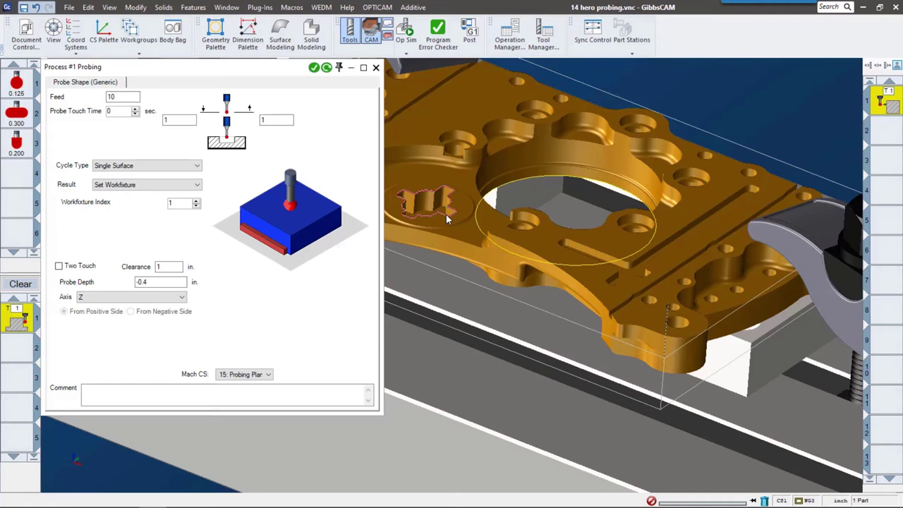
click(124, 166)
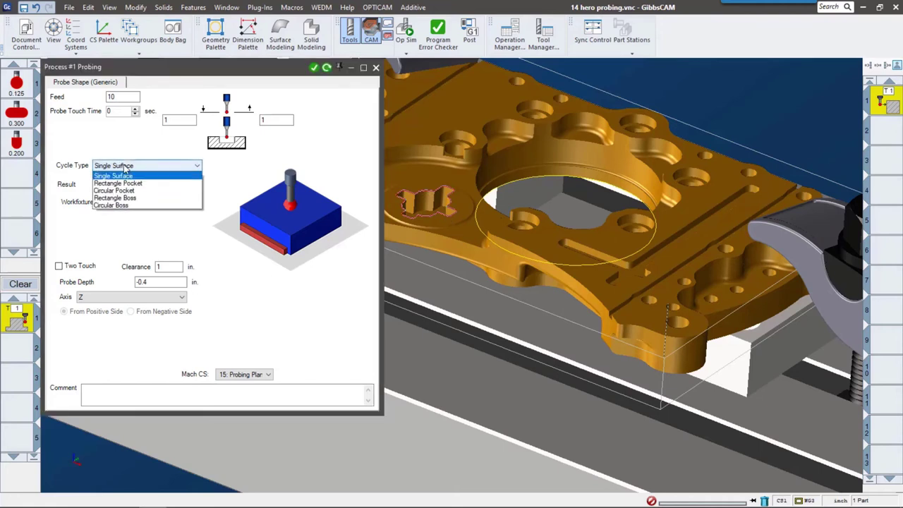
click(117, 184)
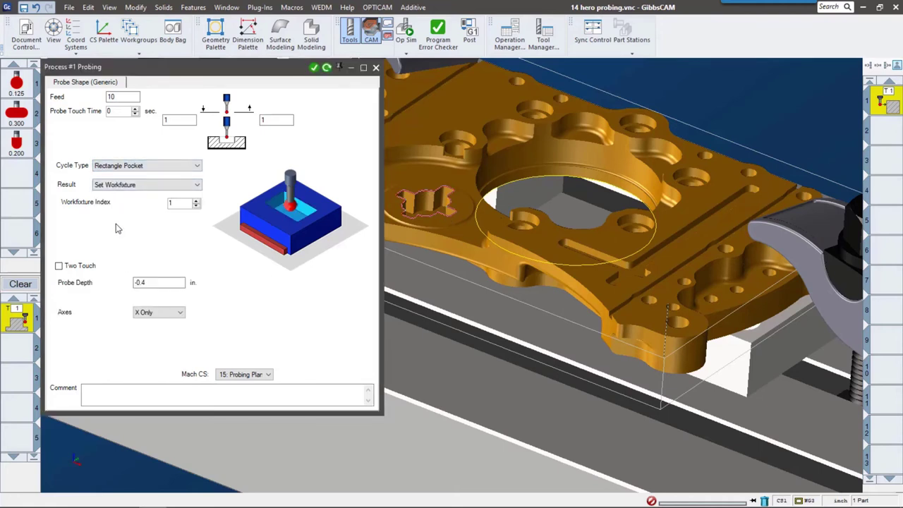
click(170, 315)
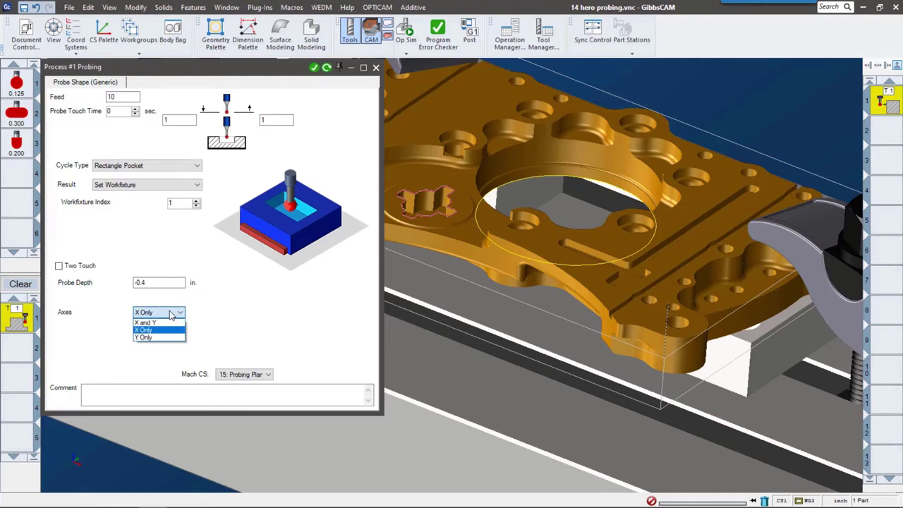
click(152, 322)
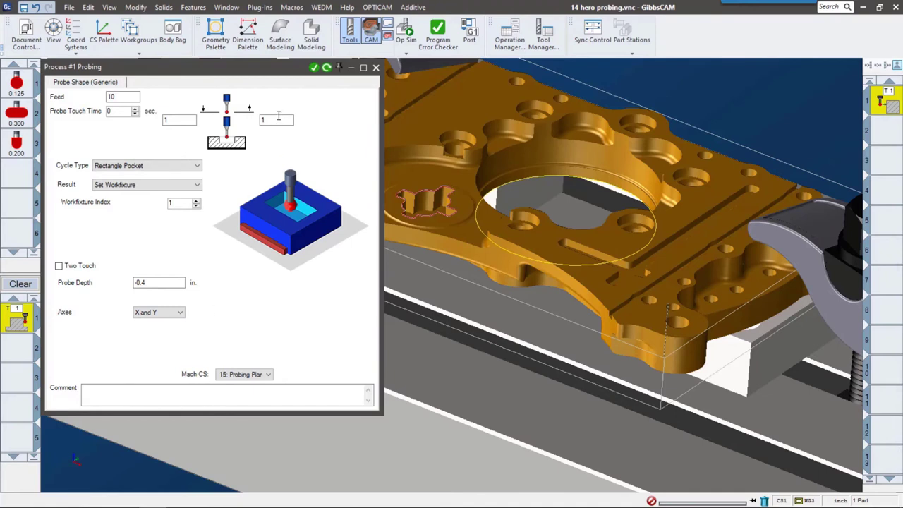
Apply the rectangle-pocket probe, set Result to Measurement and Undersize to GoTo Sleeve Bore.
click(315, 68)
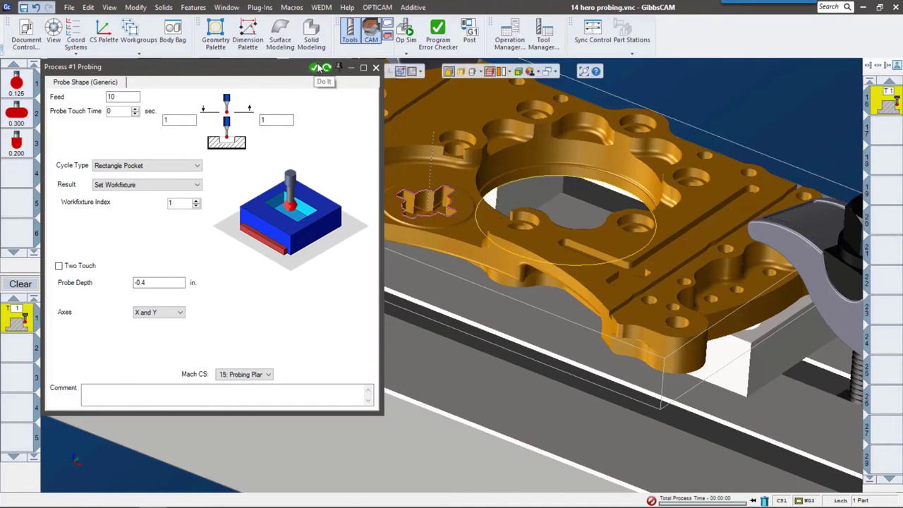
click(137, 187)
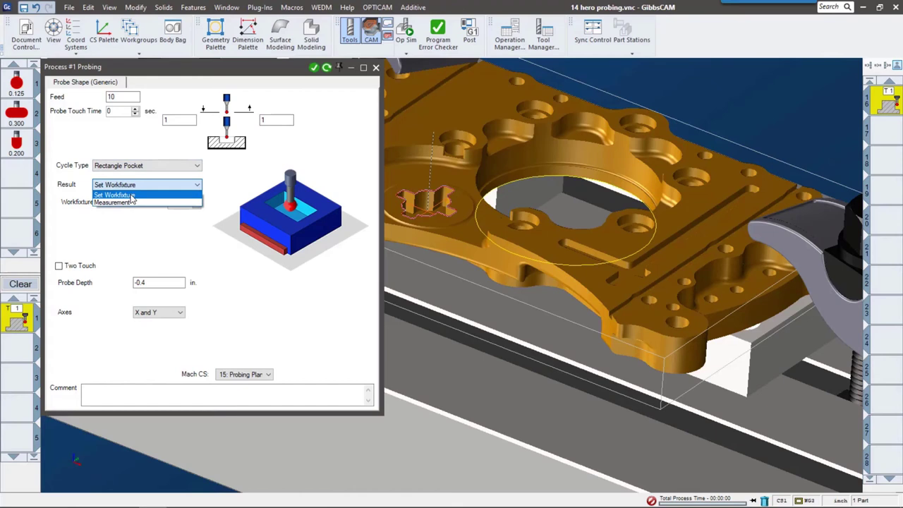
click(129, 203)
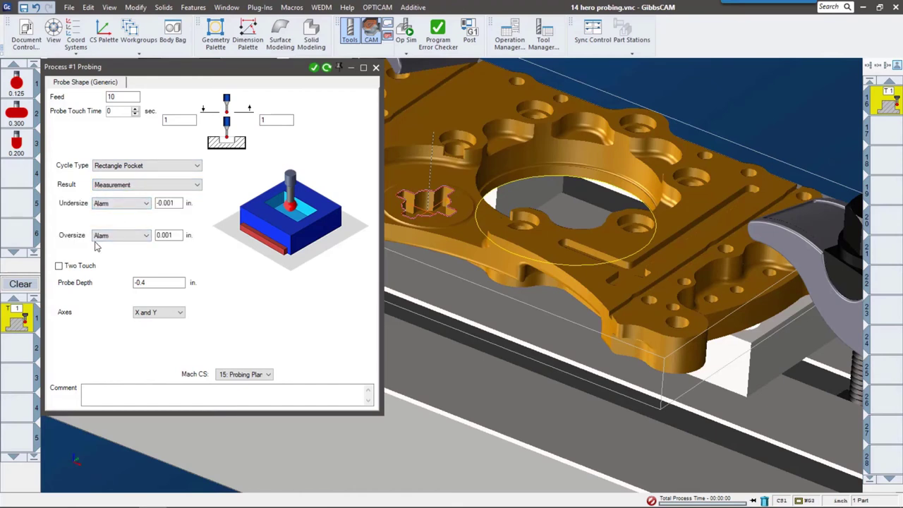
click(136, 203)
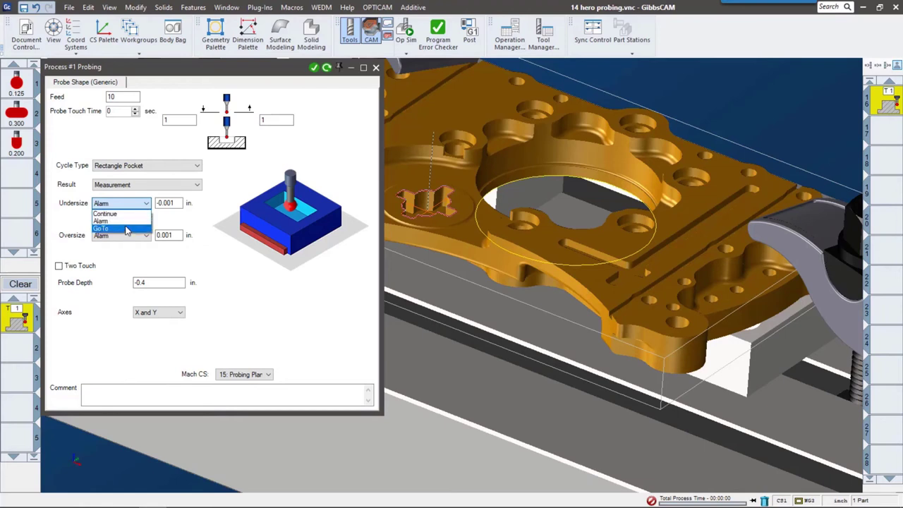
click(127, 230)
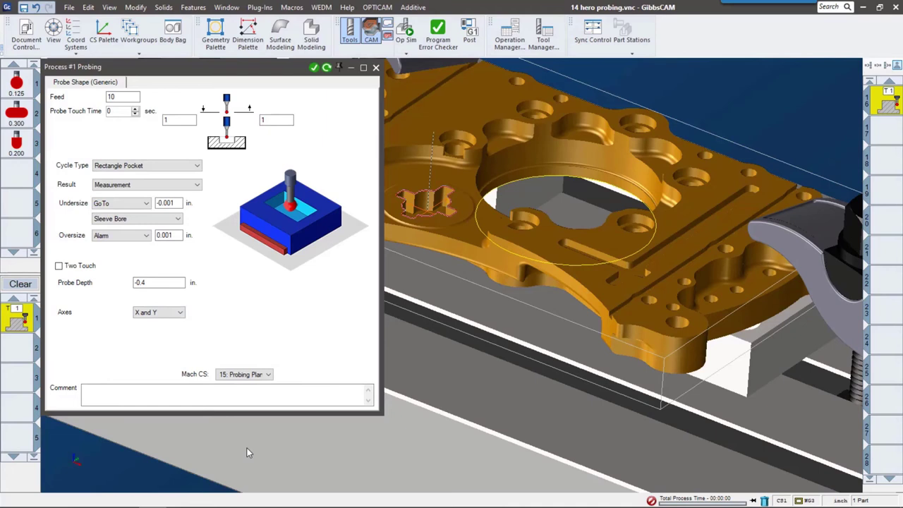
Insert a Goto utility operation before the T10 contour (operation 15), then select the probing operation.
click(18, 350)
scroll(148, 339, down, 5)
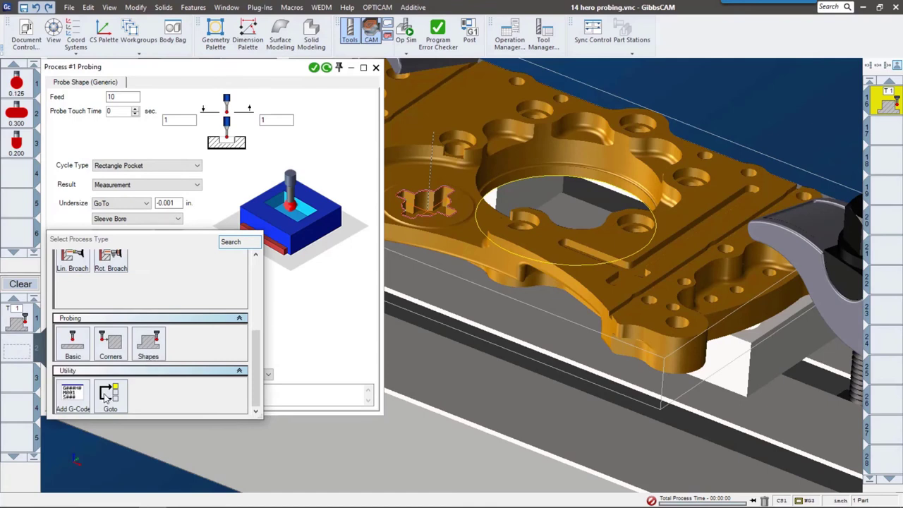
click(338, 344)
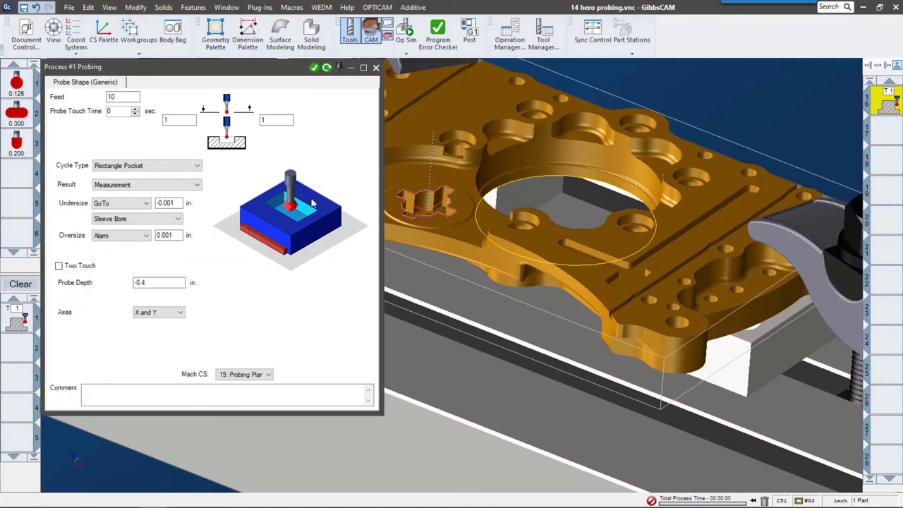
mouse_move(899, 266)
mouse_down()
mouse_move(878, 189)
mouse_move(888, 164)
mouse_up()
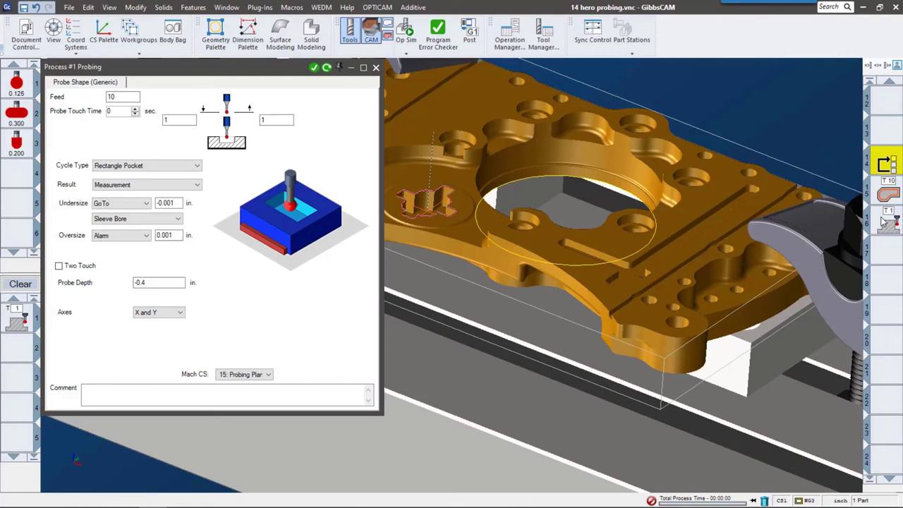
click(891, 192)
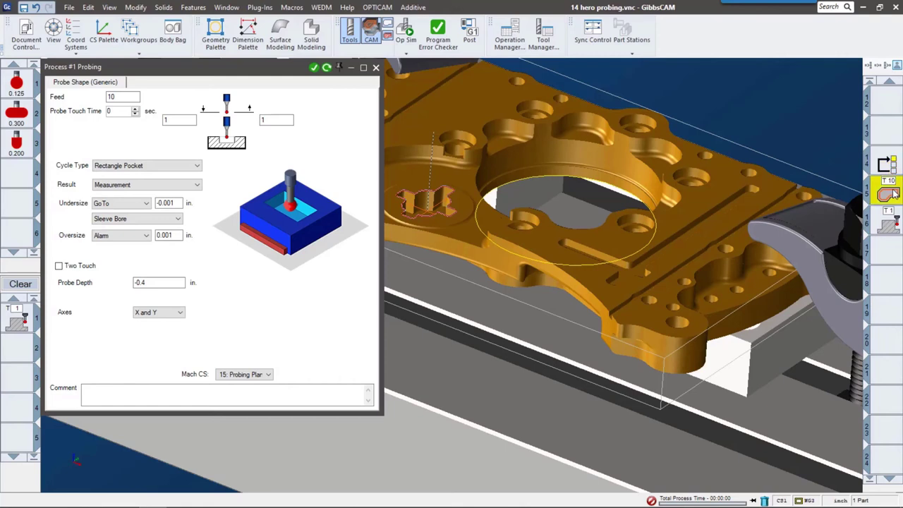
key(Return)
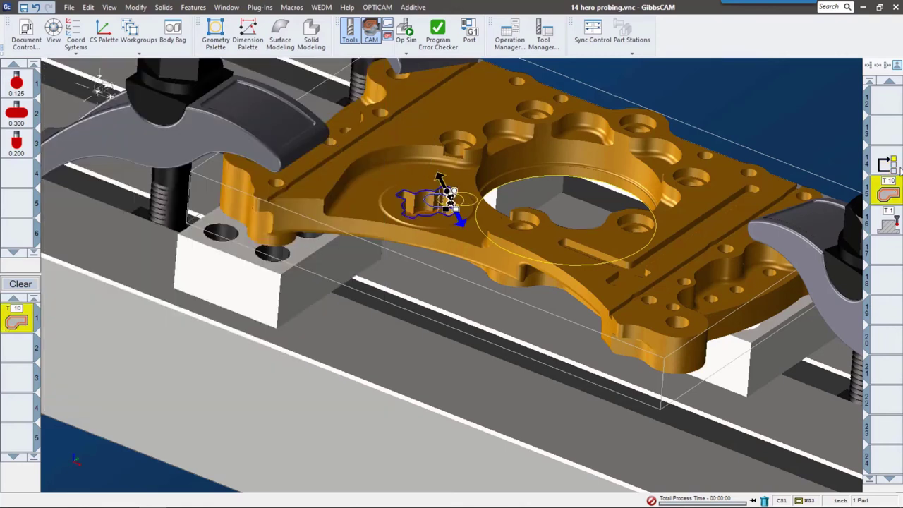
click(892, 223)
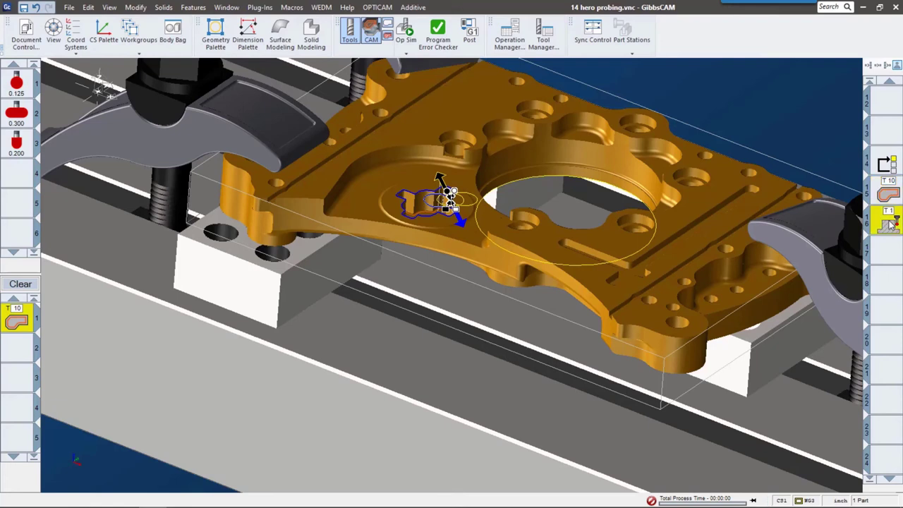
Play the tool 1 probing operation in Op Sim to watch the pocket re-cut.
double_click(23, 319)
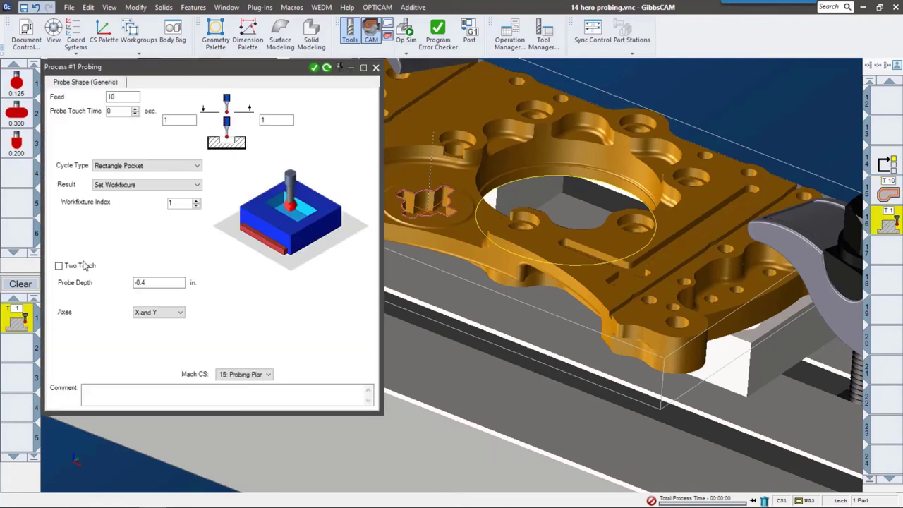
click(406, 30)
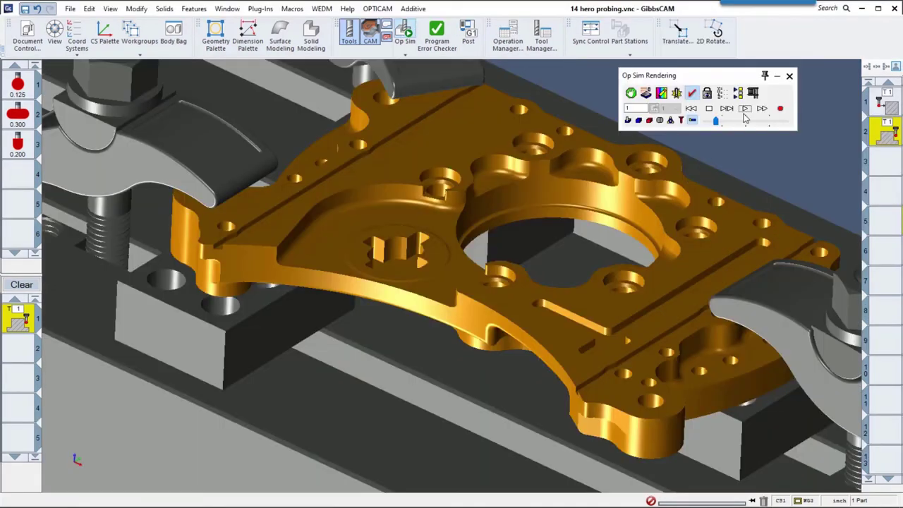
click(745, 108)
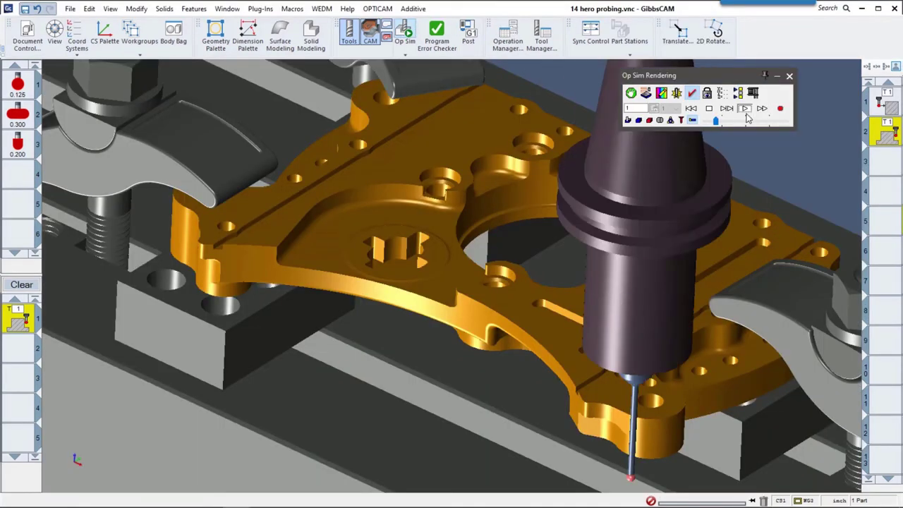